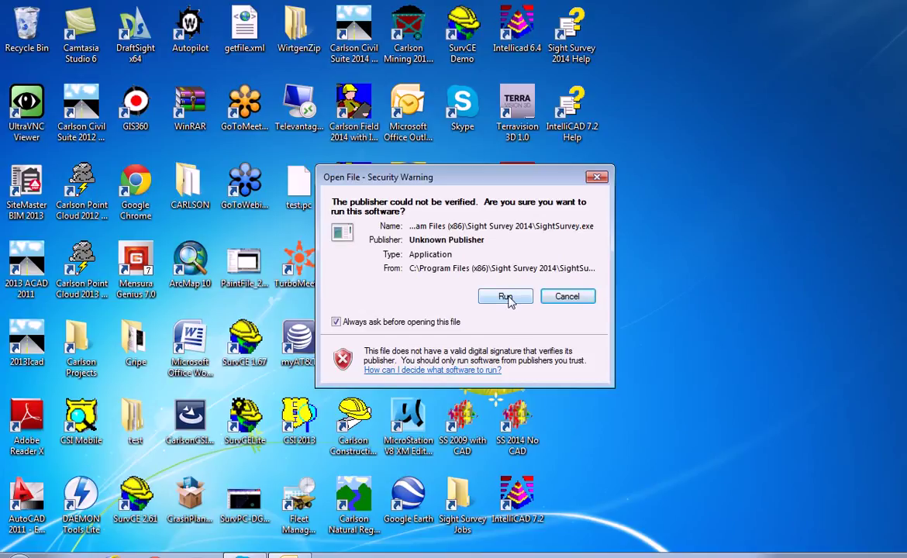
Allow Sight Survey 2014 to run and create a new Microstation v8 XM job named TopoCell.
left_click(505, 297)
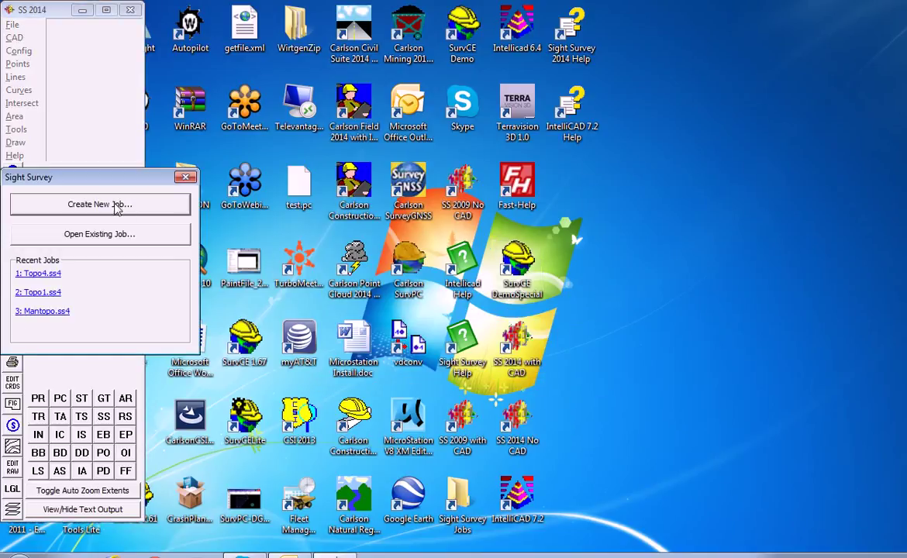
left_click(96, 206)
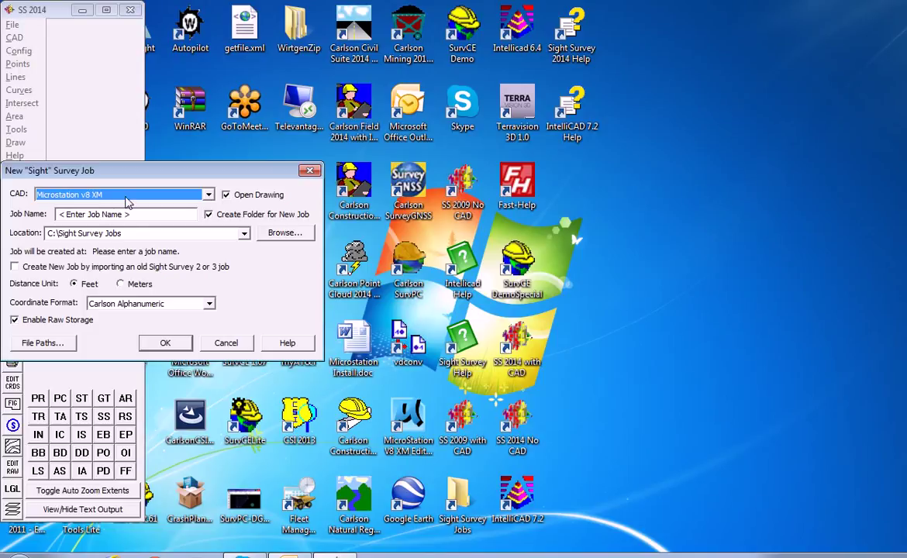
left_click_drag(125, 215, 23, 206)
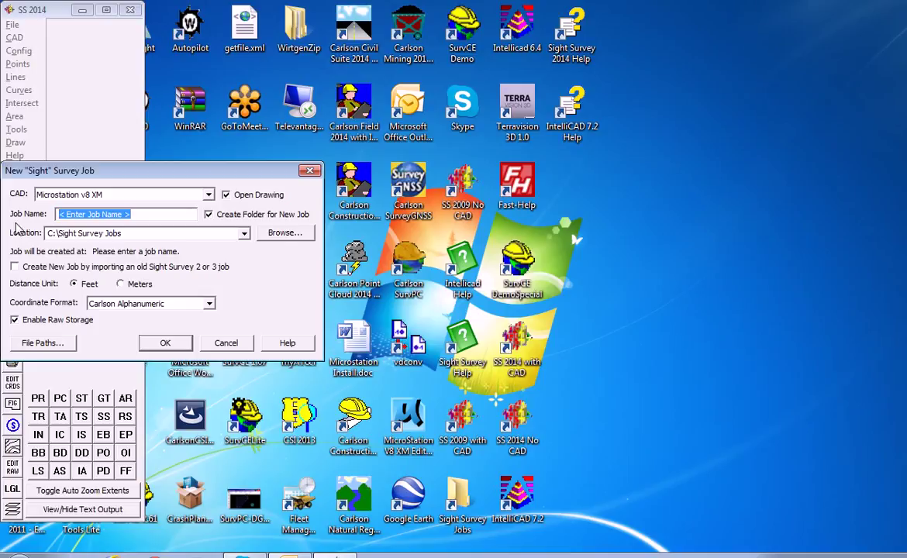
type("Topo")
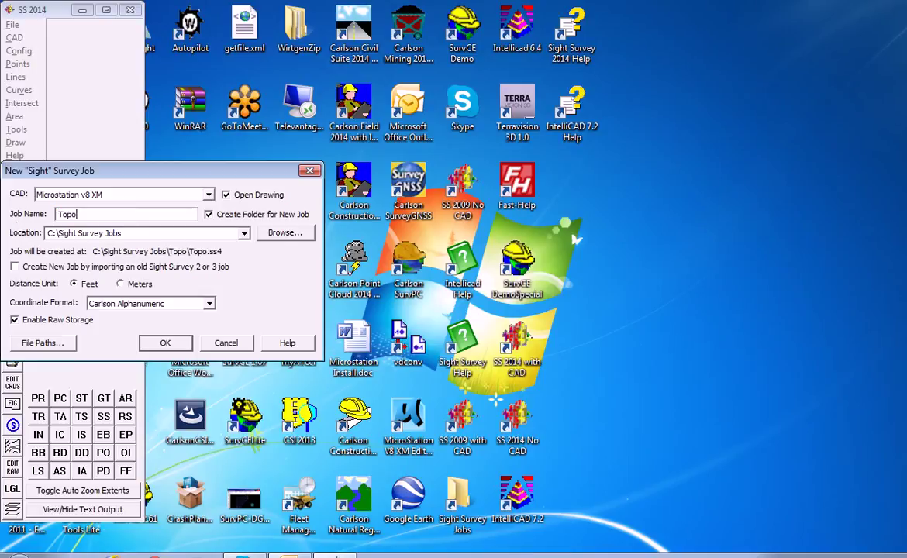
type("Cell")
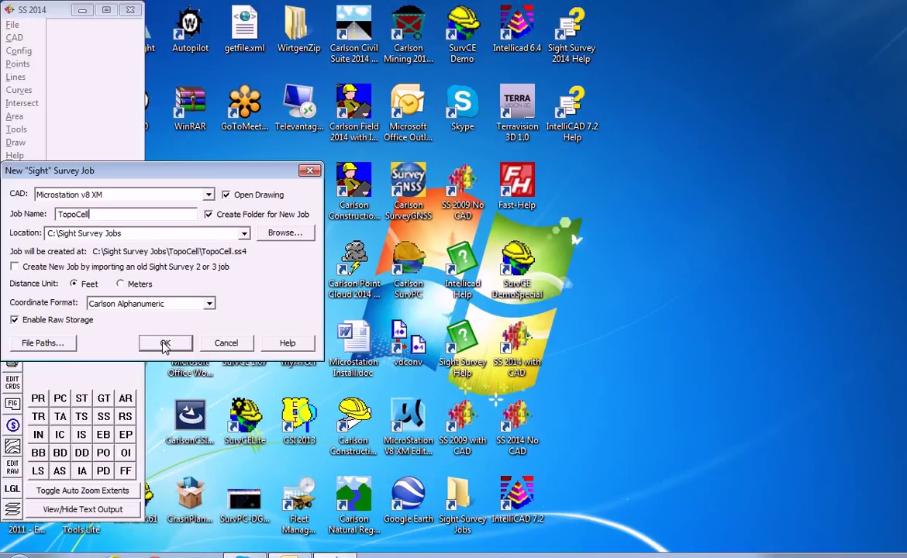
left_click(164, 346)
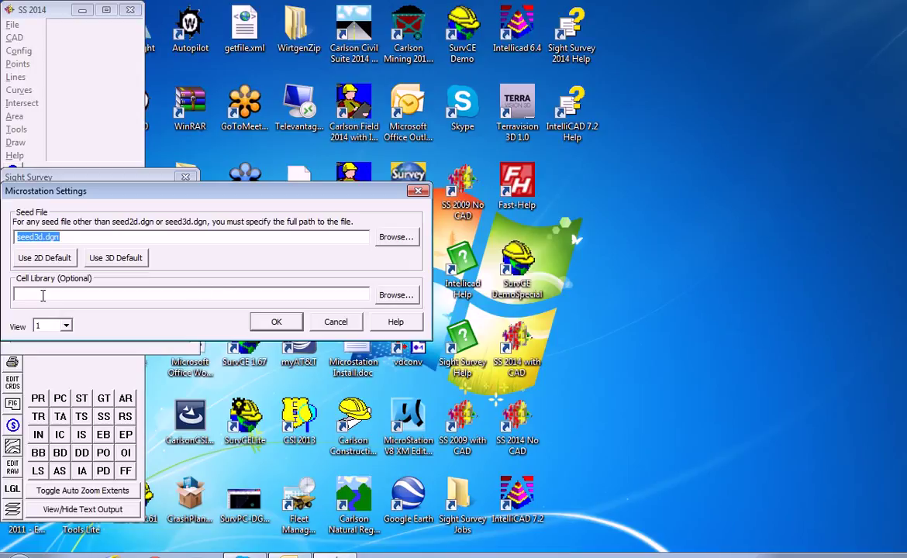
Assign survey.cel from the C:\MicrostationDGN folder as the job's cell library and accept the Microstation settings.
left_click(397, 295)
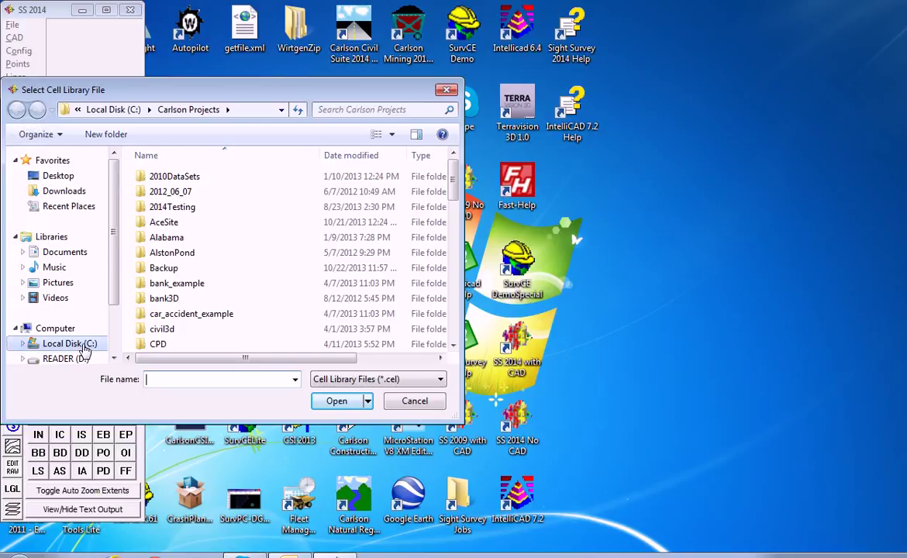
left_click(84, 346)
left_click_drag(455, 203, 456, 257)
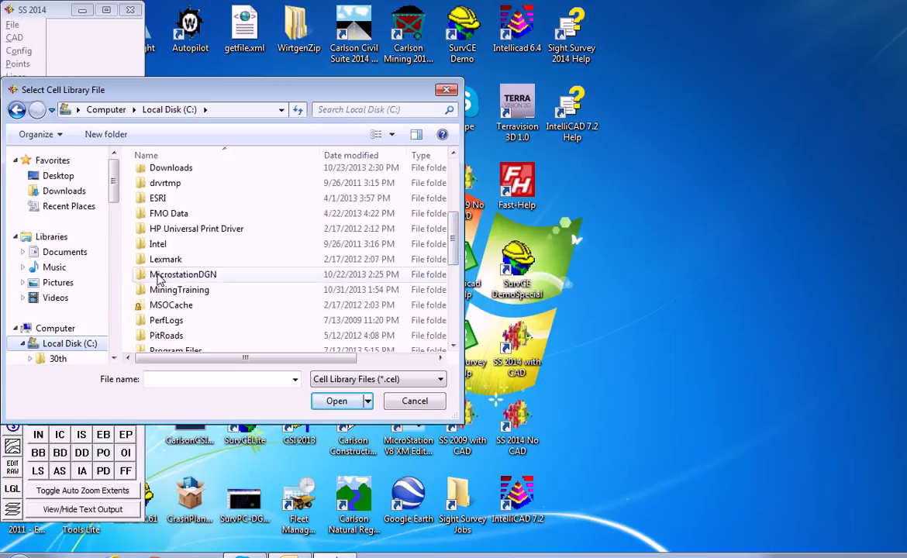
double_click(162, 275)
left_click(145, 223)
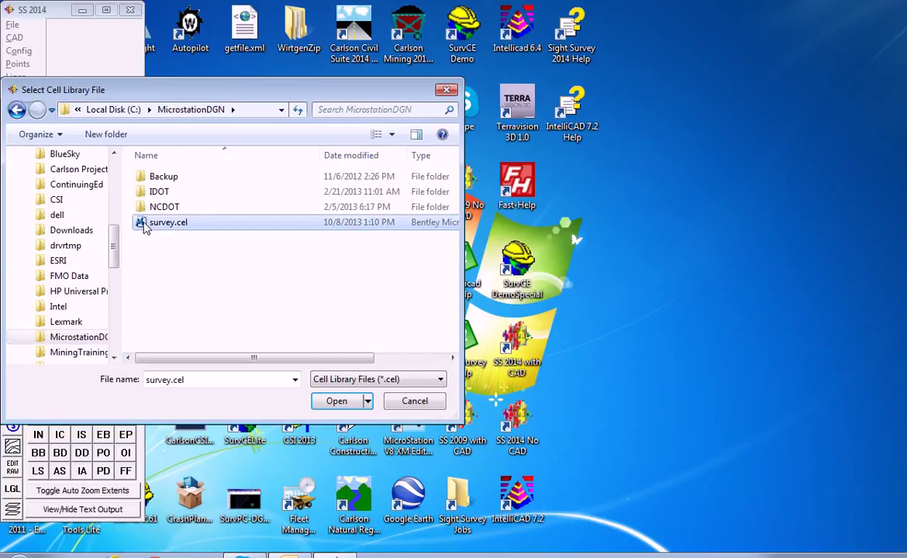
left_click(337, 402)
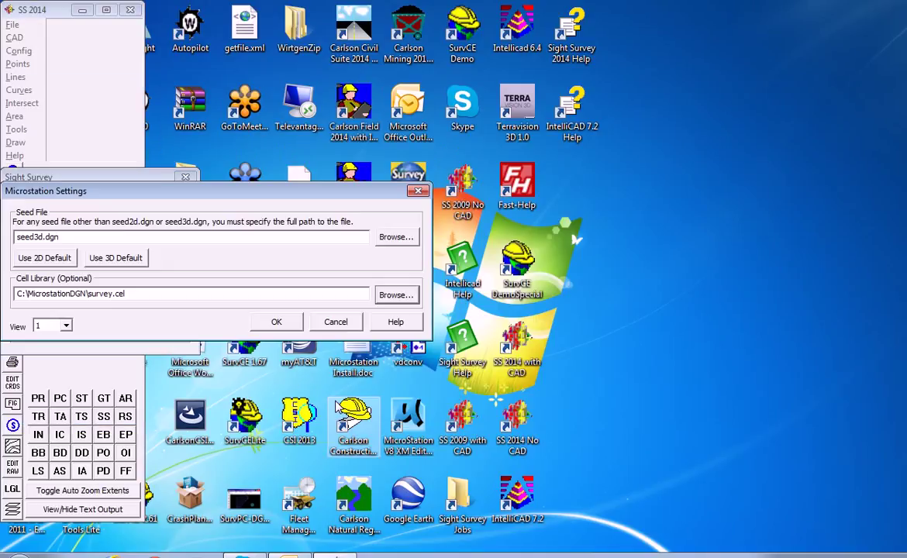
left_click(277, 323)
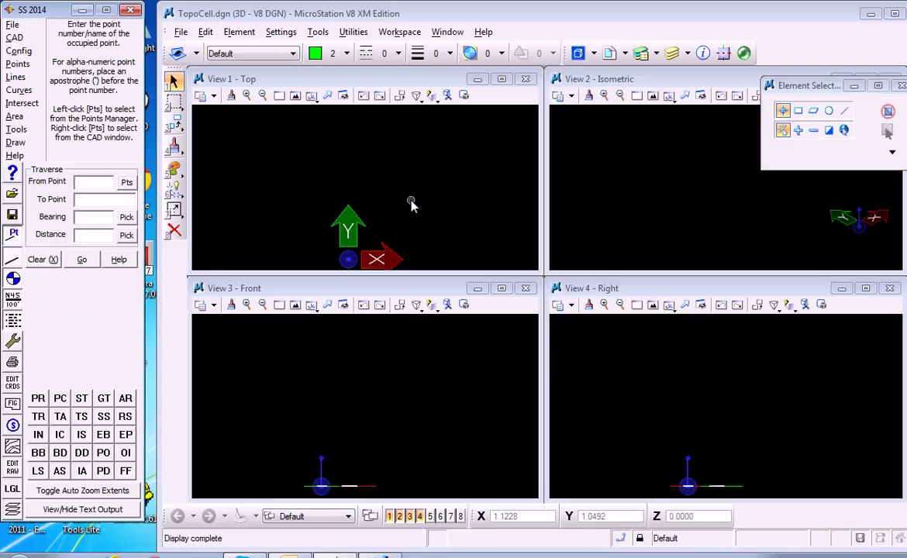
Maximize the Top view and set up a coordinate file import of all points except numbers 1-20.
left_click(502, 79)
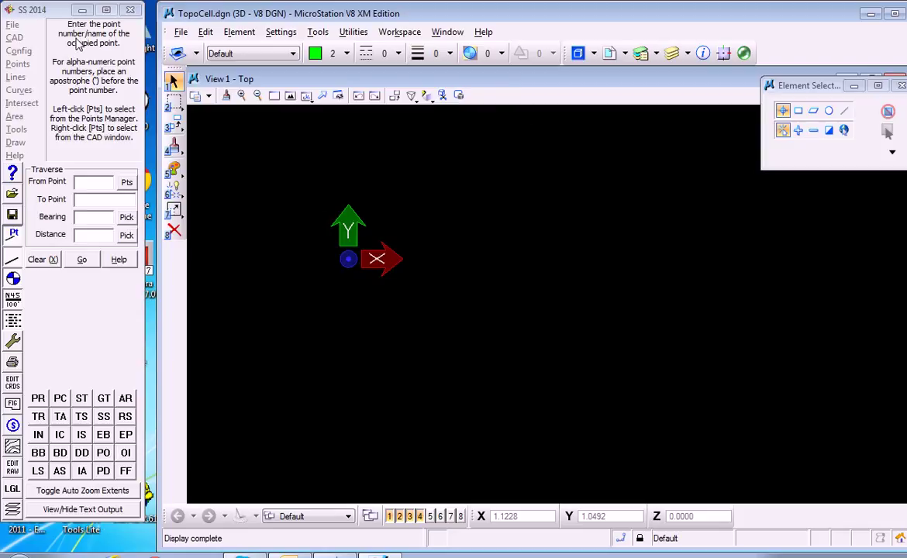
left_click(13, 26)
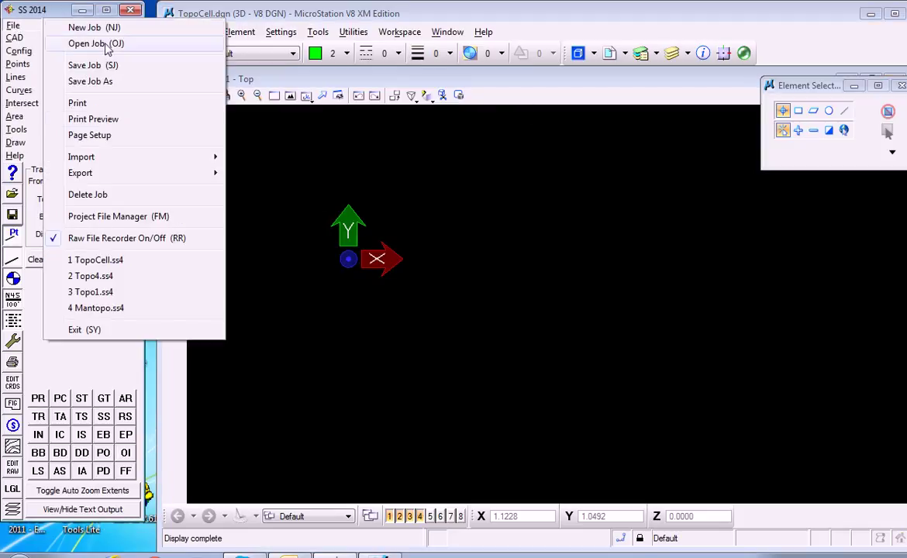
mouse_move(84, 151)
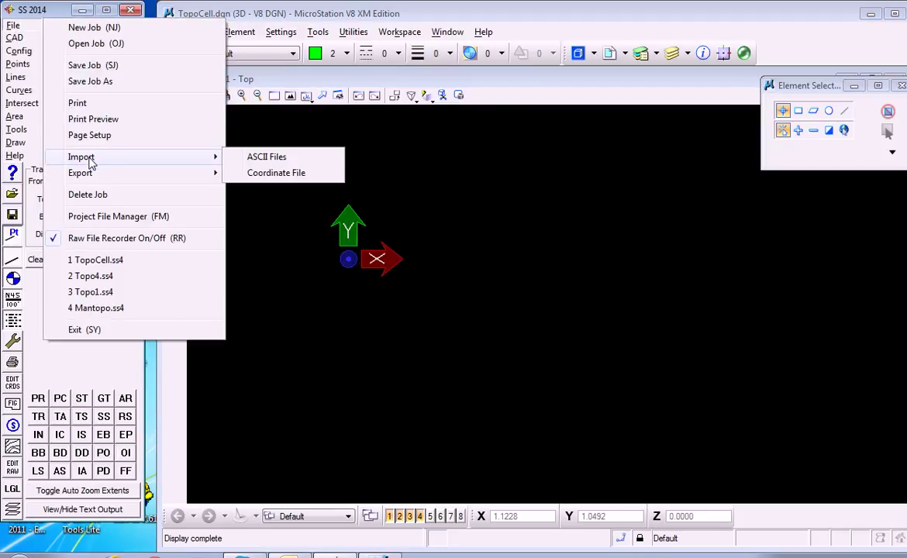
left_click(269, 177)
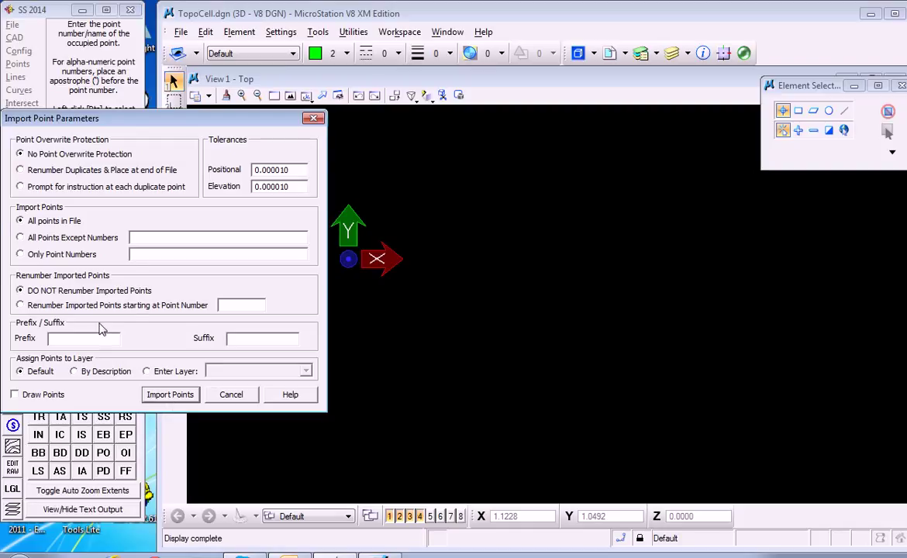
left_click(21, 239)
type("1-20")
left_click(171, 395)
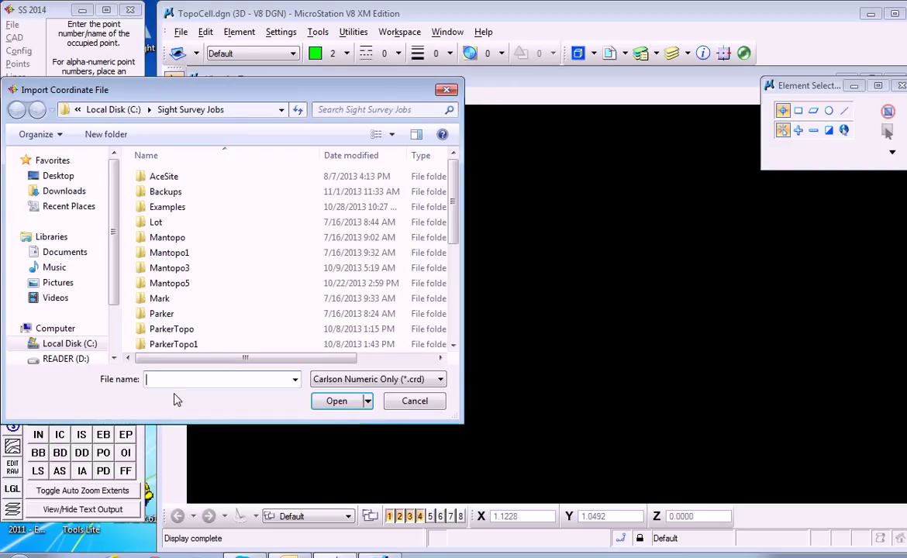
Import the points from mantopo.crd in the Carlson Projects folder on the C: drive.
left_click(87, 348)
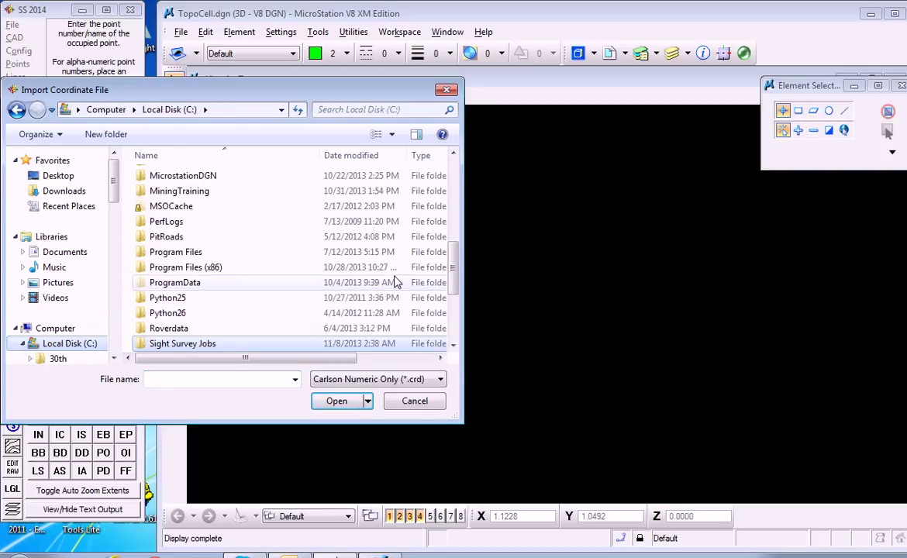
left_click_drag(455, 279, 455, 226)
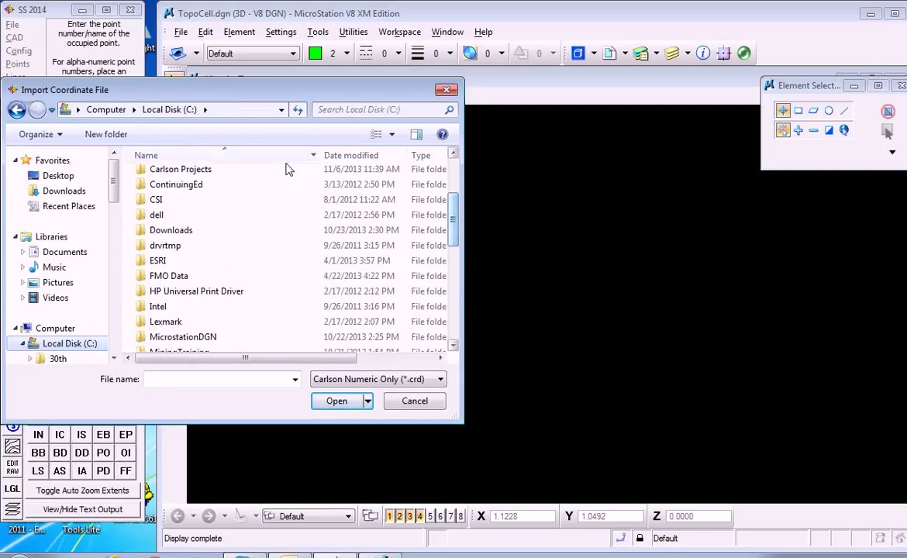
double_click(183, 174)
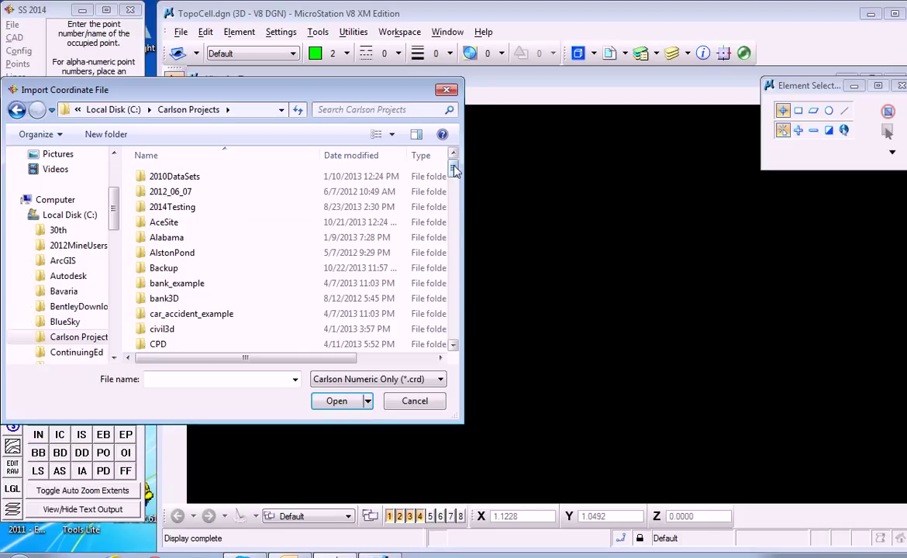
left_click_drag(455, 172, 456, 298)
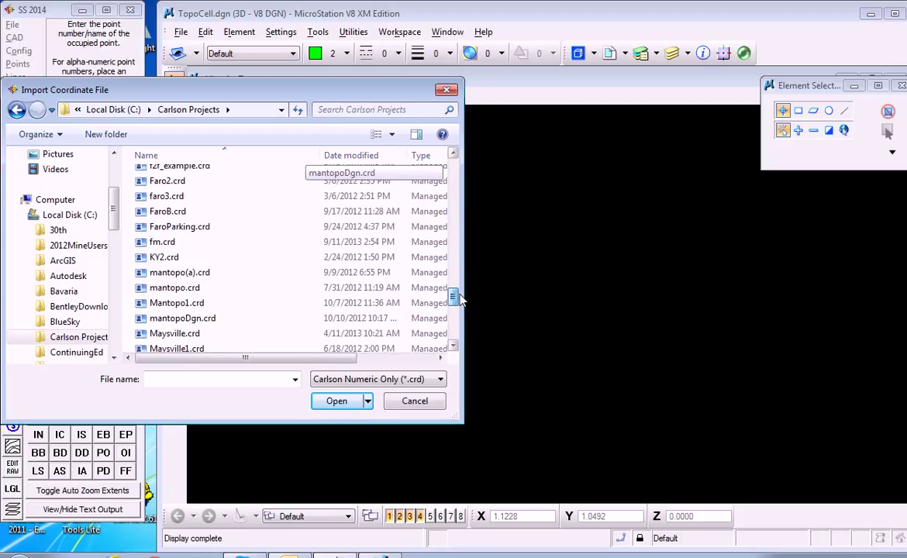
left_click(183, 292)
left_click(340, 401)
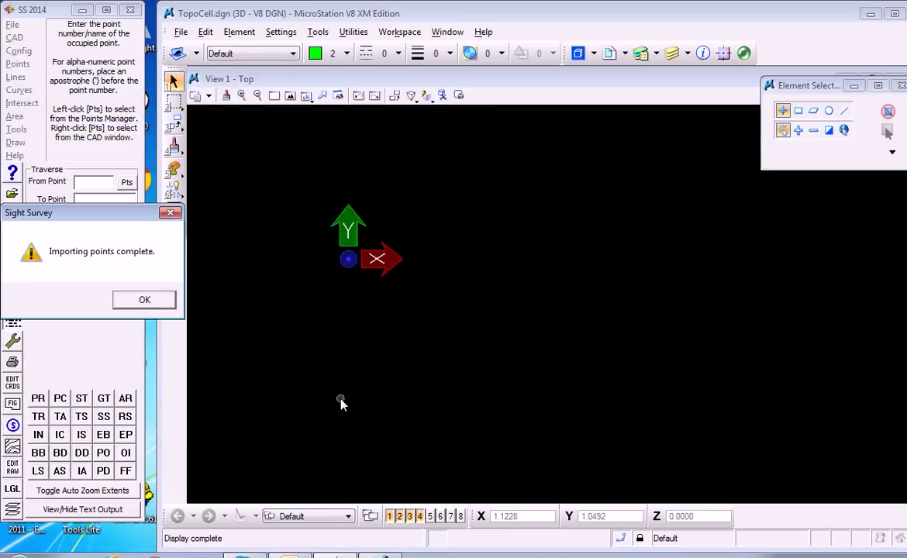
left_click(133, 300)
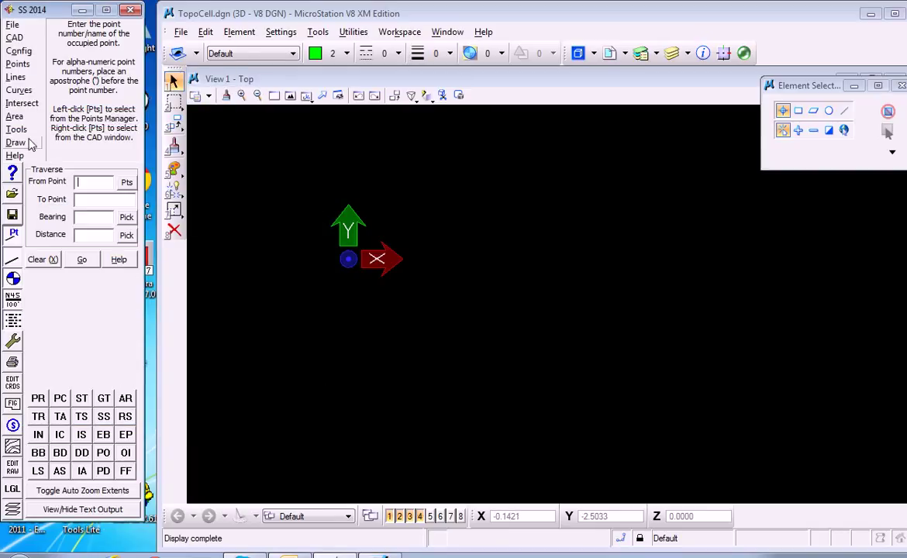
Select points 21, 22 and 23 in the Point Manager and plot them in the drawing.
left_click(15, 65)
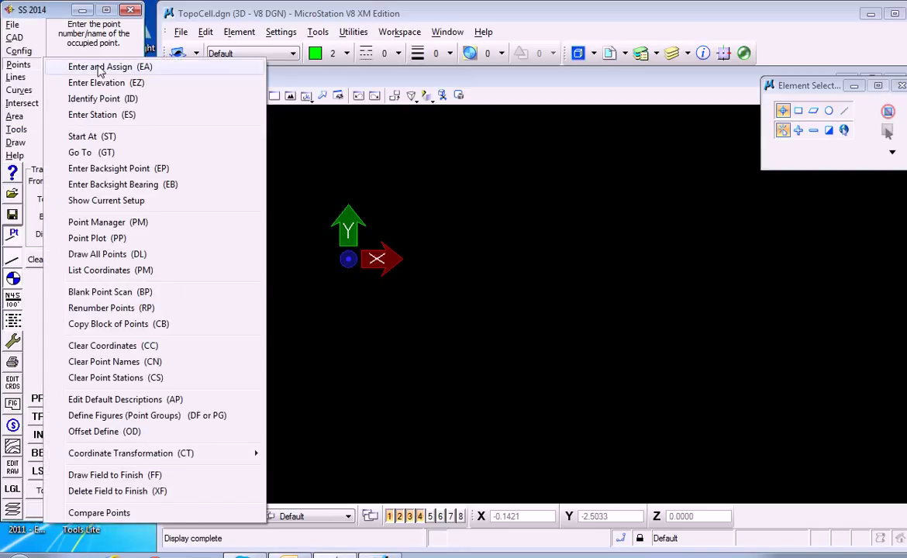
left_click(97, 222)
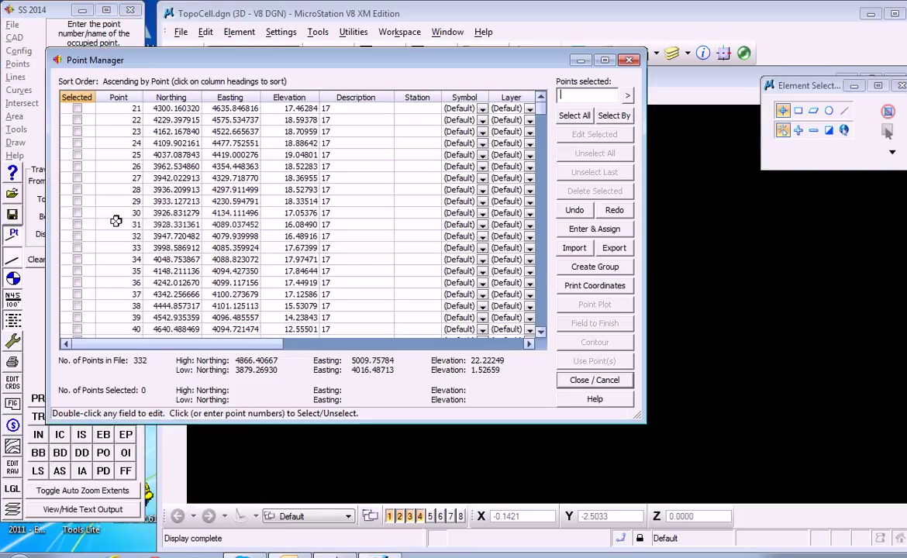
left_click(77, 109)
left_click(77, 120)
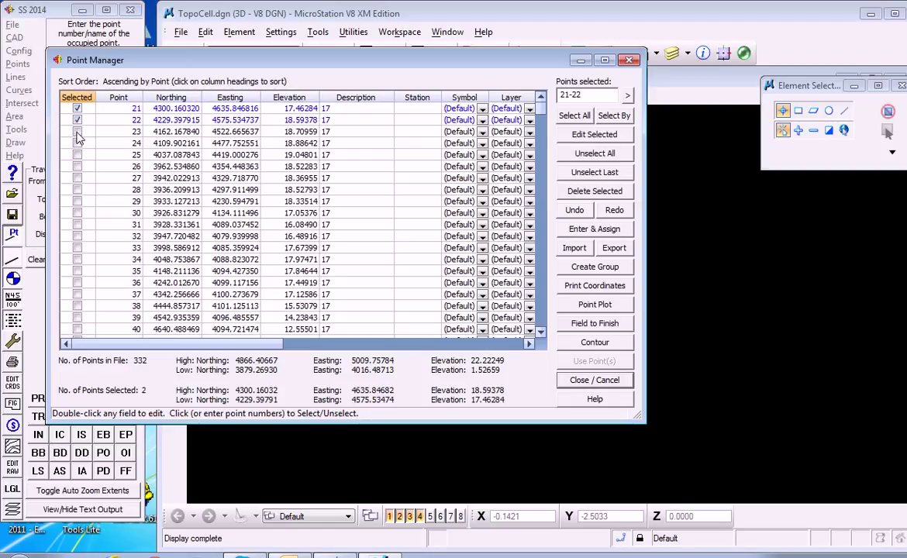
left_click(77, 132)
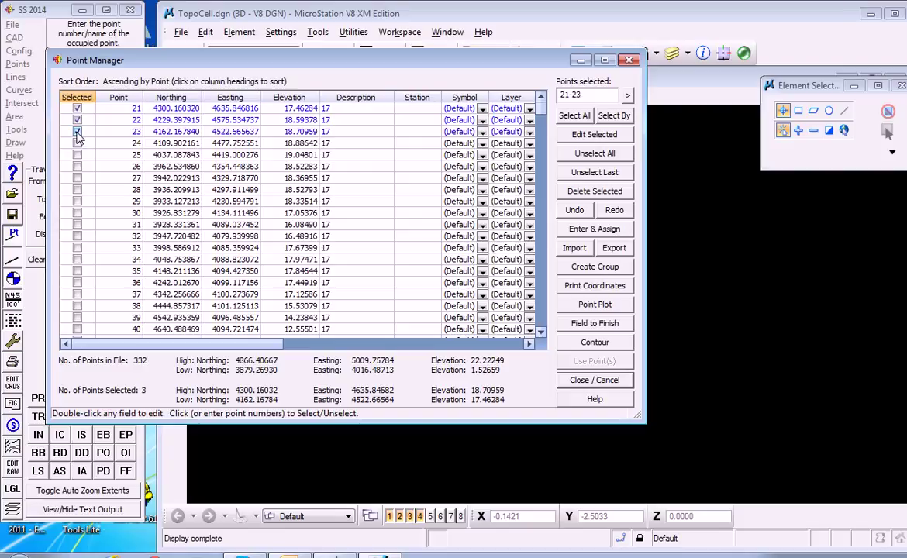
left_click(604, 306)
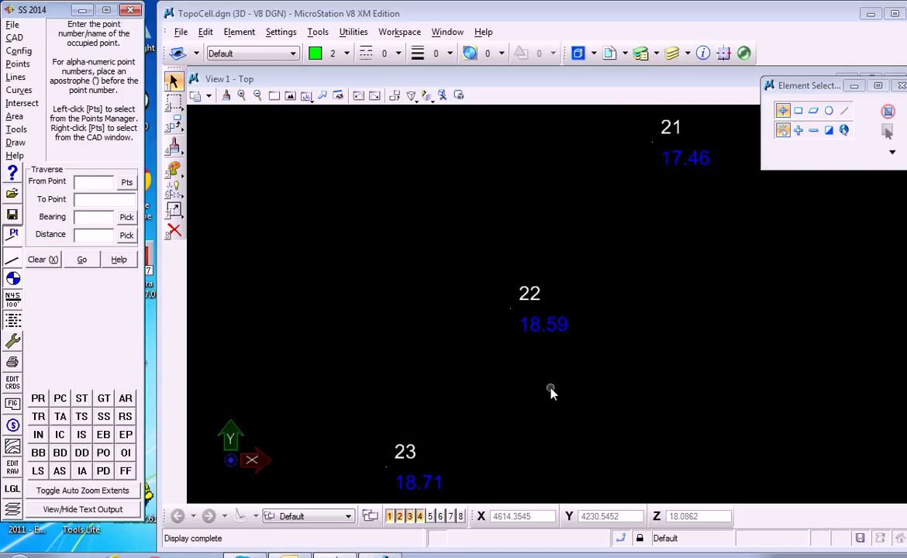
Set the point symbol in the Point Configuration to the EQ cell from the survey.cel library.
scroll(535, 392, "down", 2)
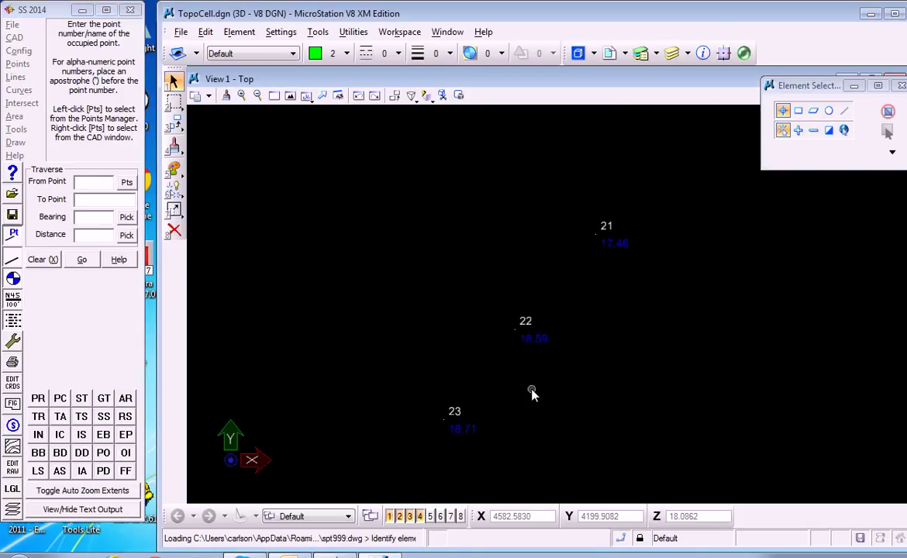
middle_click_drag(549, 380, 753, 291)
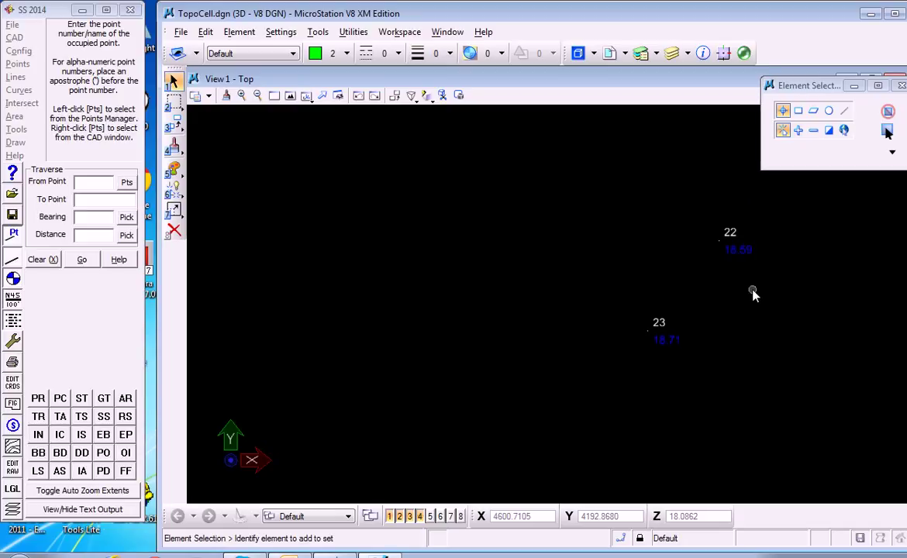
left_click(15, 52)
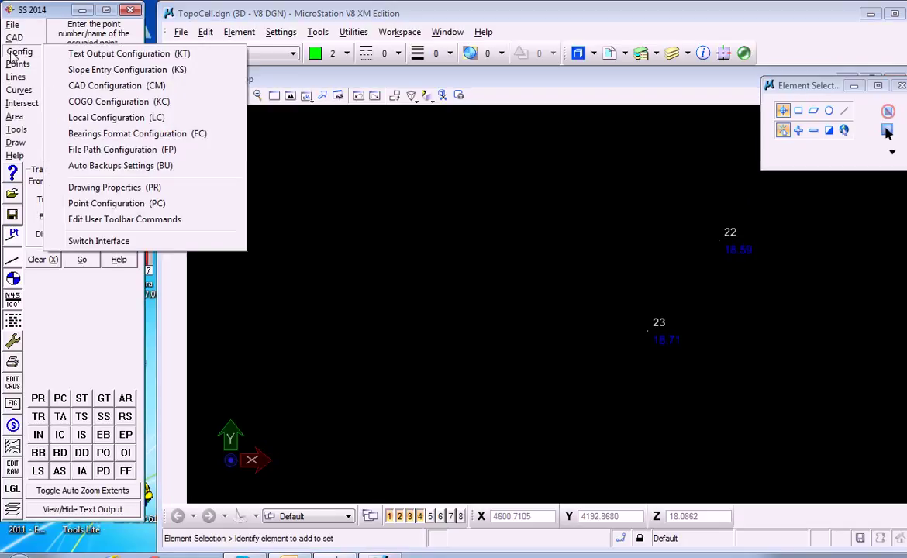
left_click(99, 205)
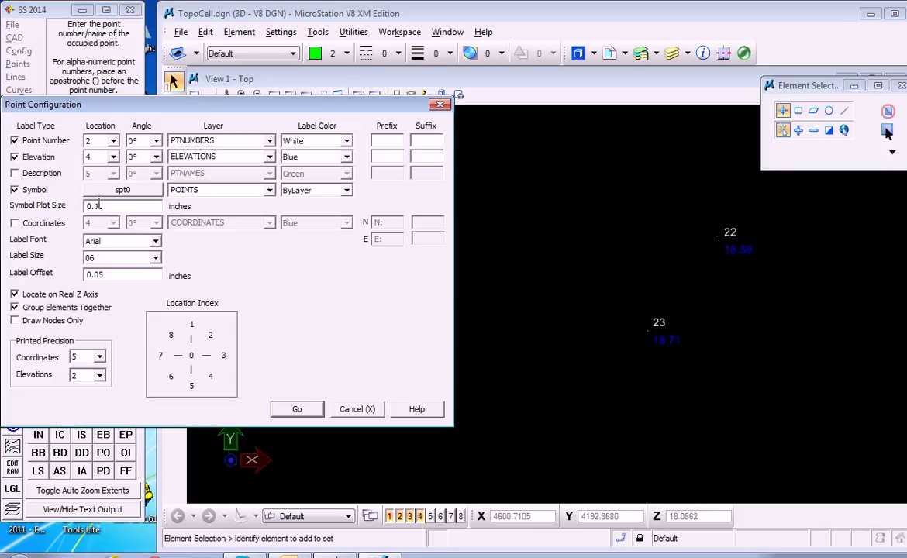
left_click(122, 195)
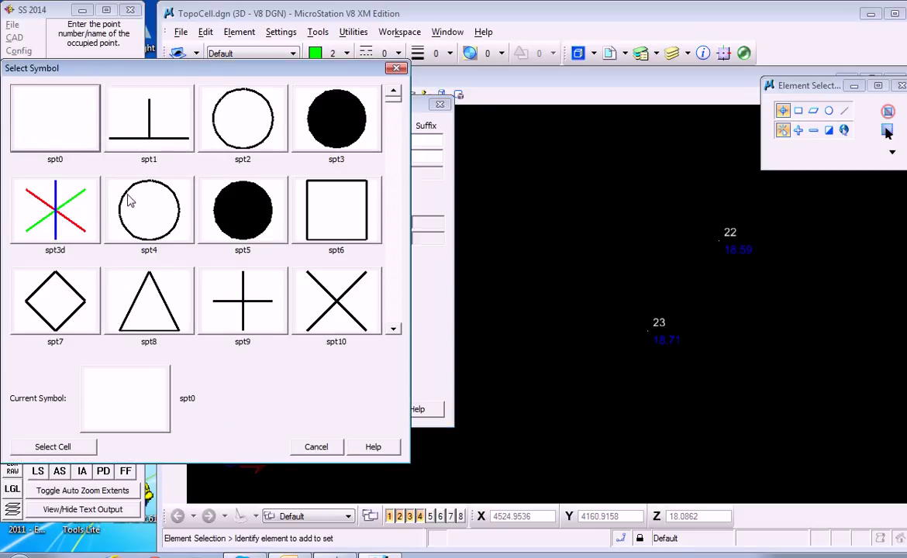
left_click(62, 449)
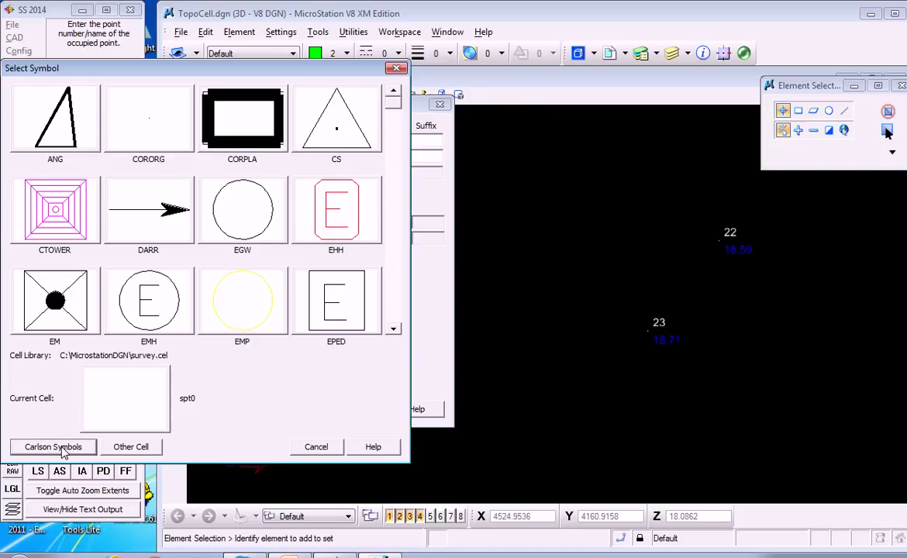
scroll(393, 281, "down", 1)
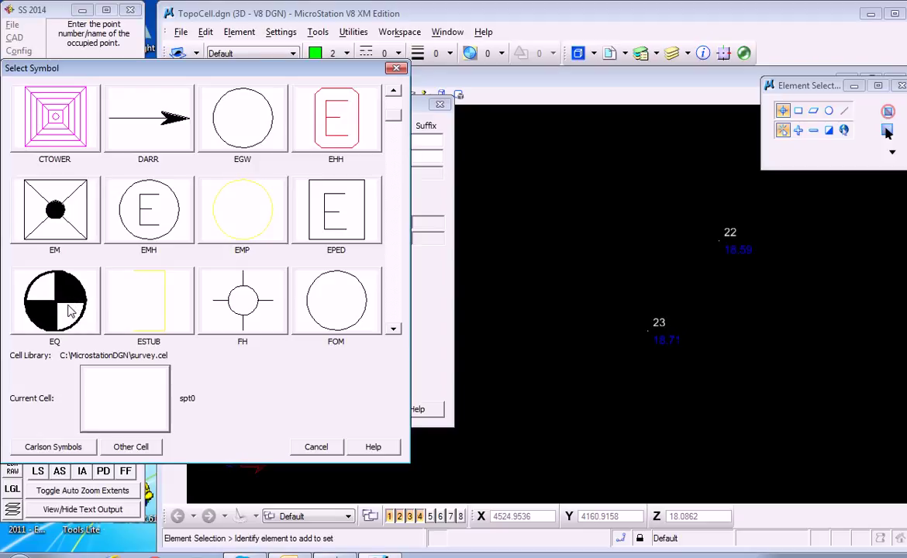
double_click(70, 310)
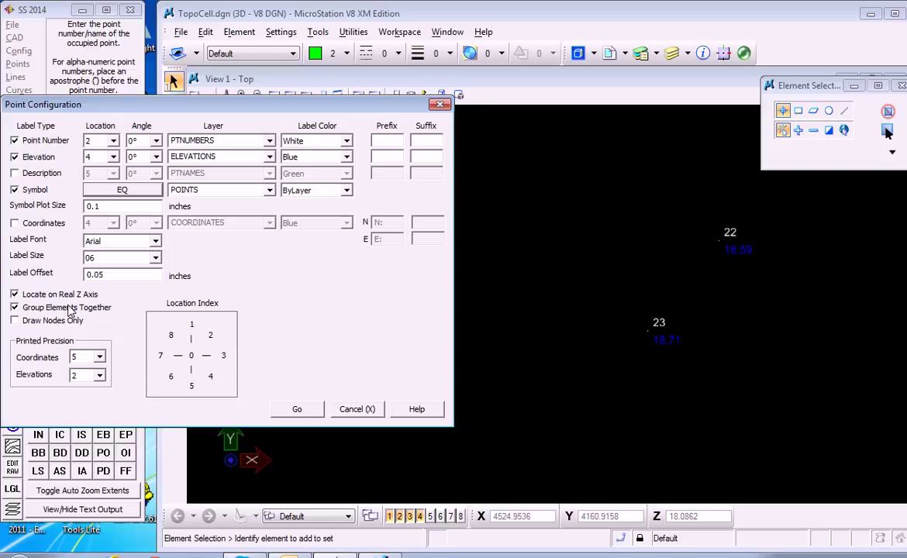
Apply the point configuration, then select points 24, 25 and 26 in the Point Manager and plot them.
left_click(297, 412)
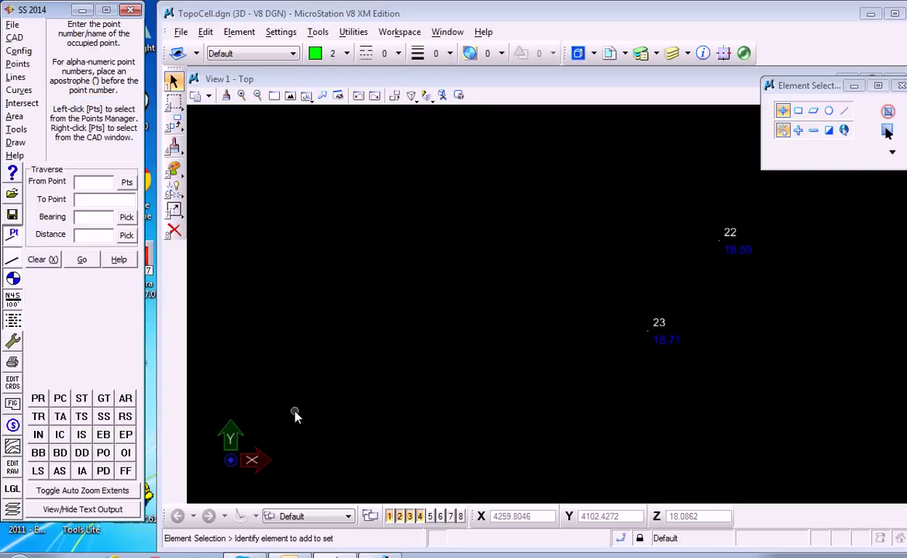
left_click(18, 65)
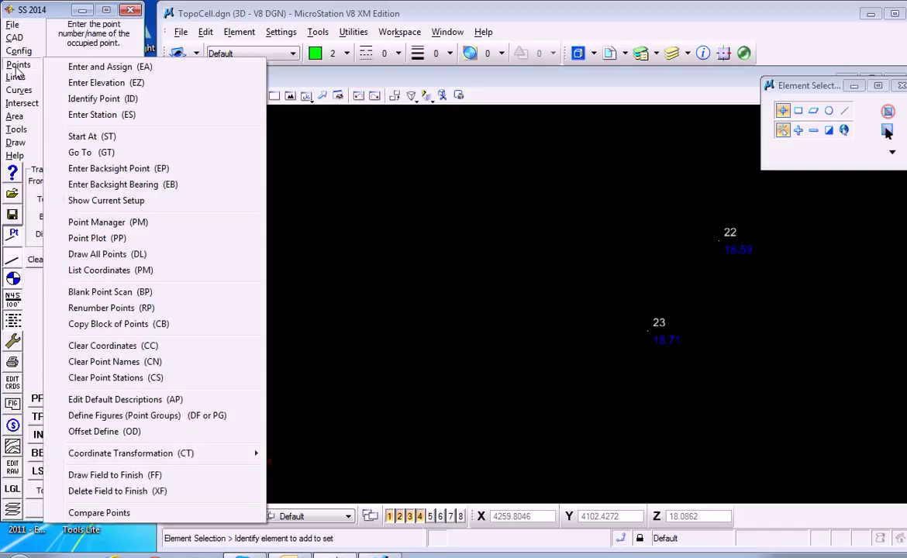
left_click(102, 222)
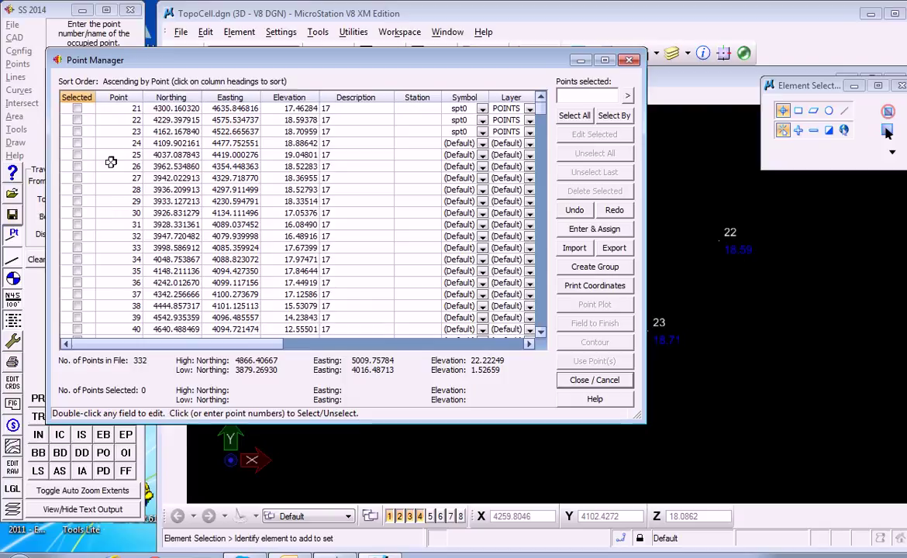
left_click(77, 144)
left_click(77, 155)
left_click(76, 166)
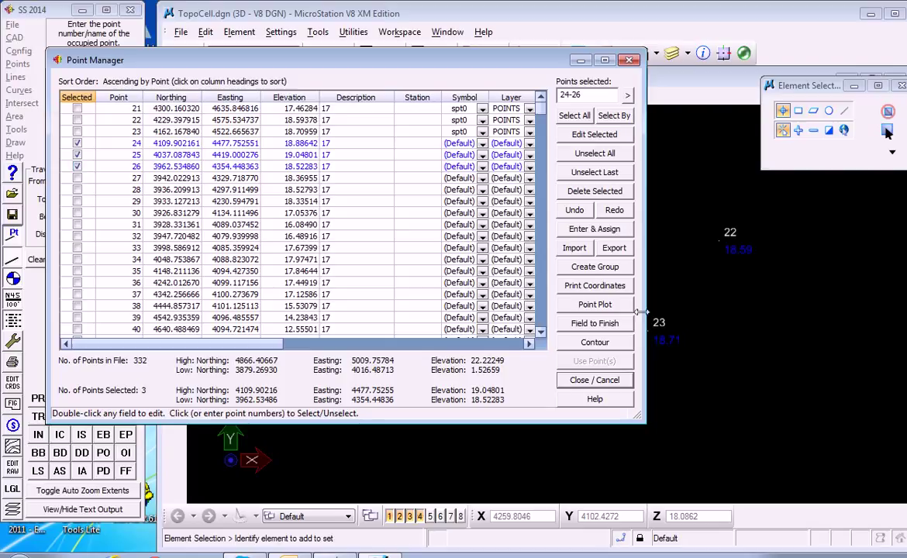
left_click(586, 304)
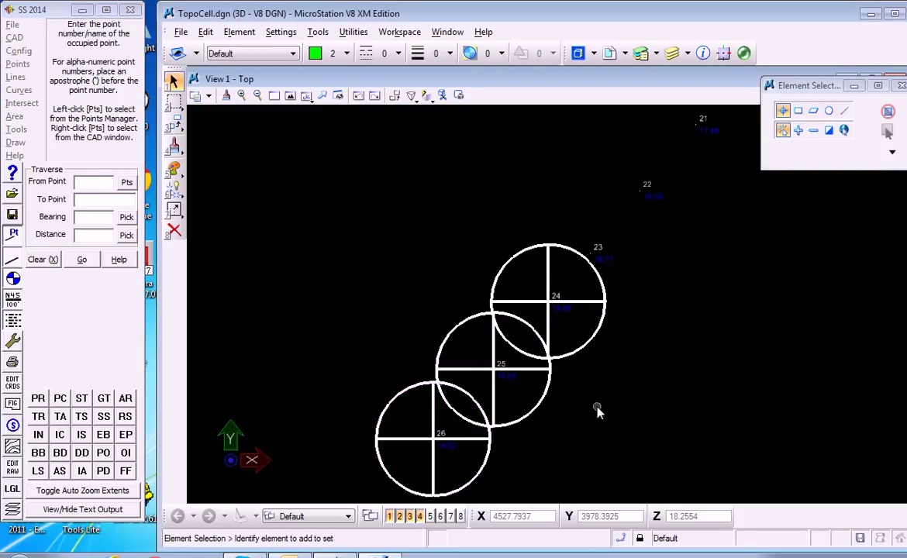
middle_click_drag(597, 411, 685, 324)
right_click(685, 324)
scroll(685, 324, "down", 2)
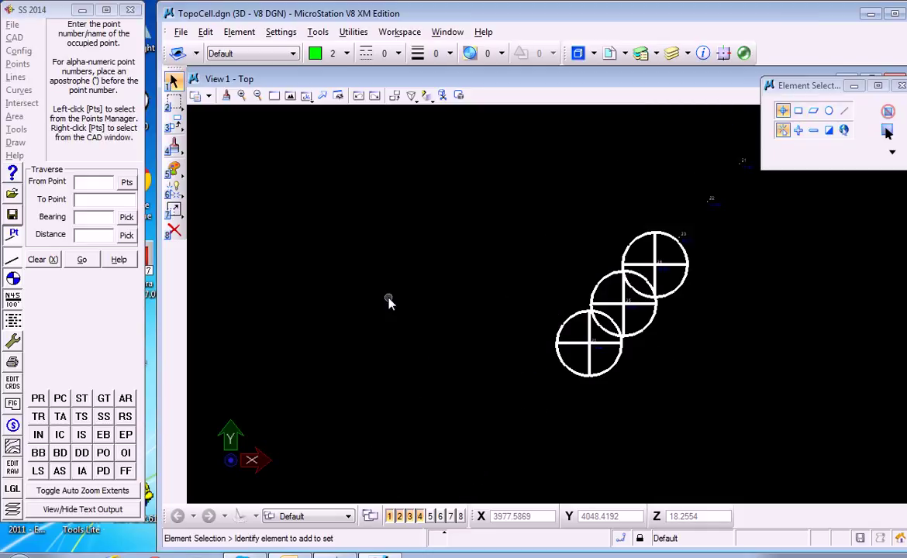
Set the symbol plot size in the Point Configuration to 0 and apply it.
left_click(19, 52)
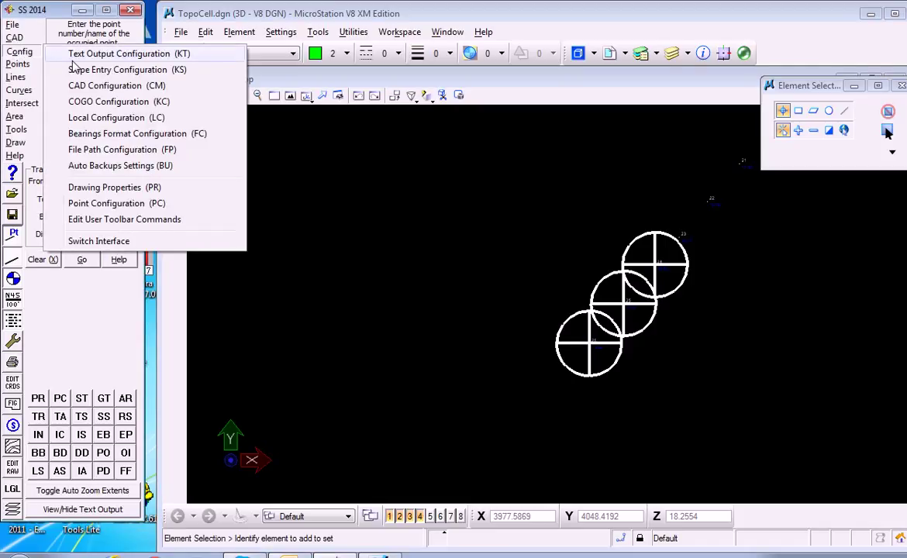
left_click(116, 204)
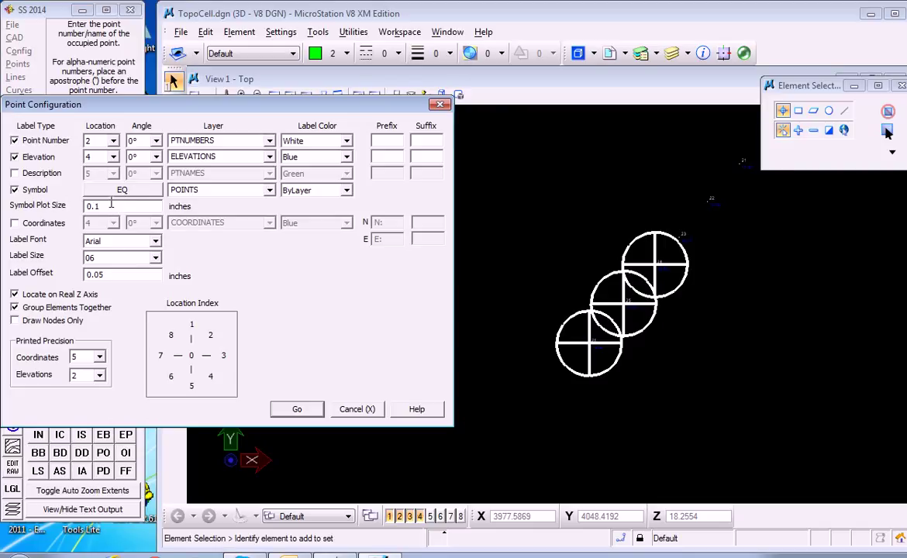
double_click(110, 206)
type("0")
left_click(297, 411)
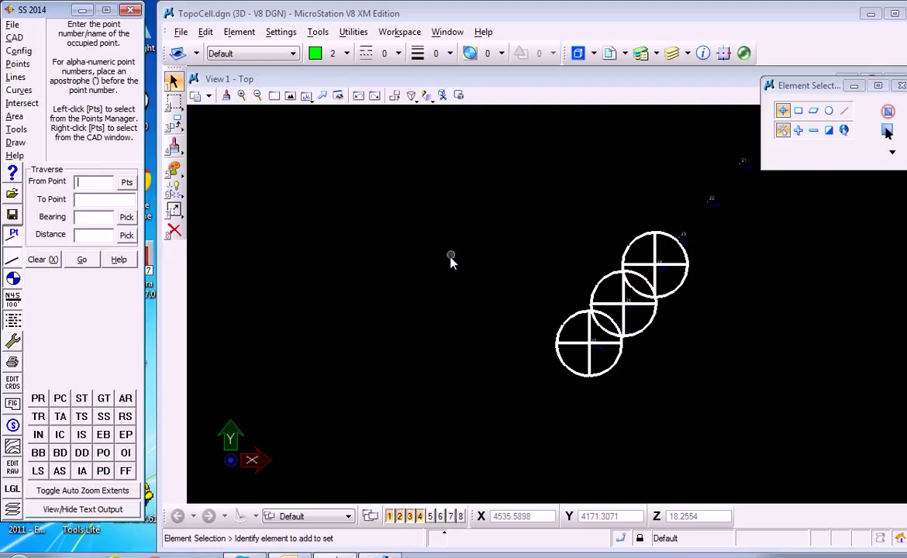
Select points 30, 31 and 32 in the Point Manager, plot them and inspect their symbols.
left_click(17, 65)
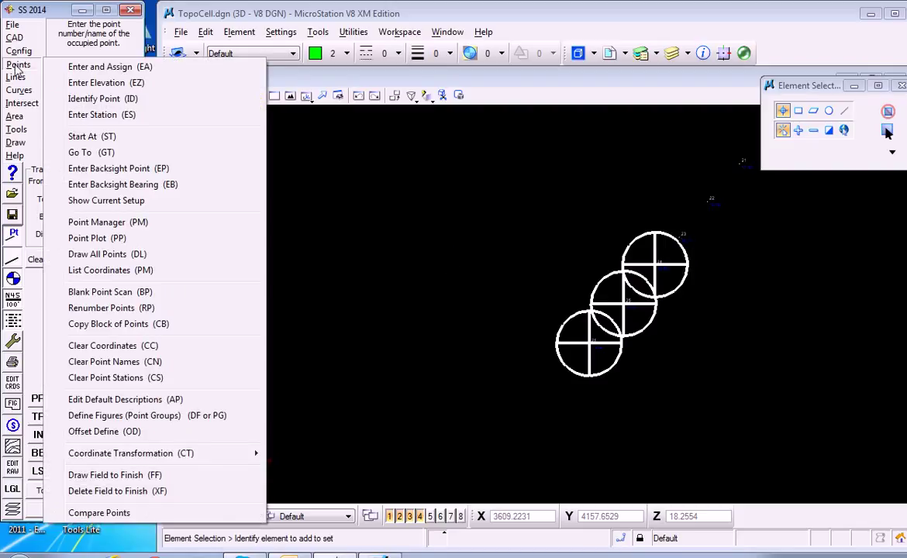
left_click(100, 224)
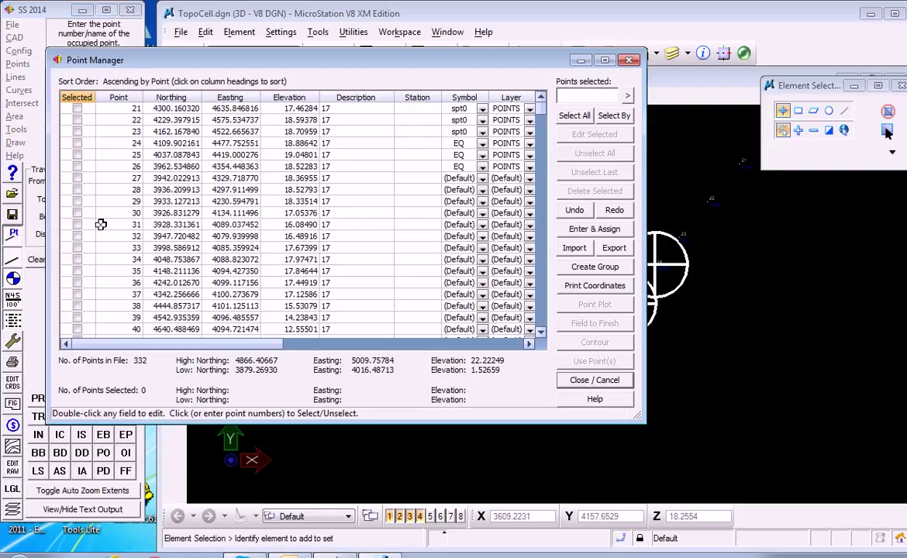
left_click(78, 213)
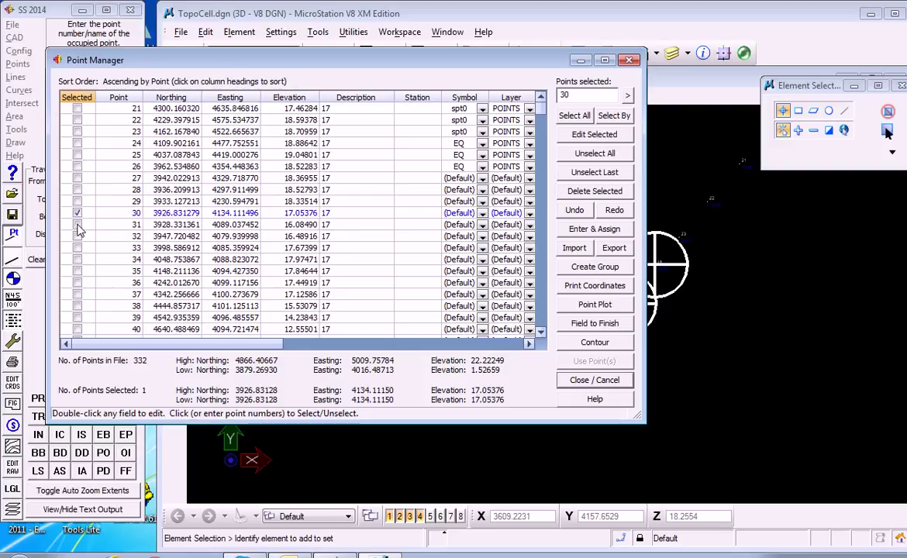
left_click(78, 225)
left_click(78, 237)
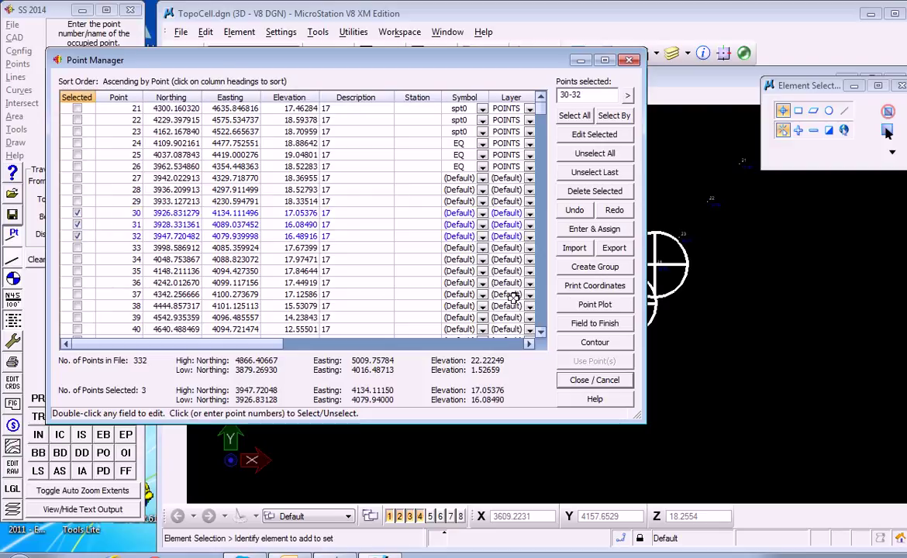
left_click(594, 305)
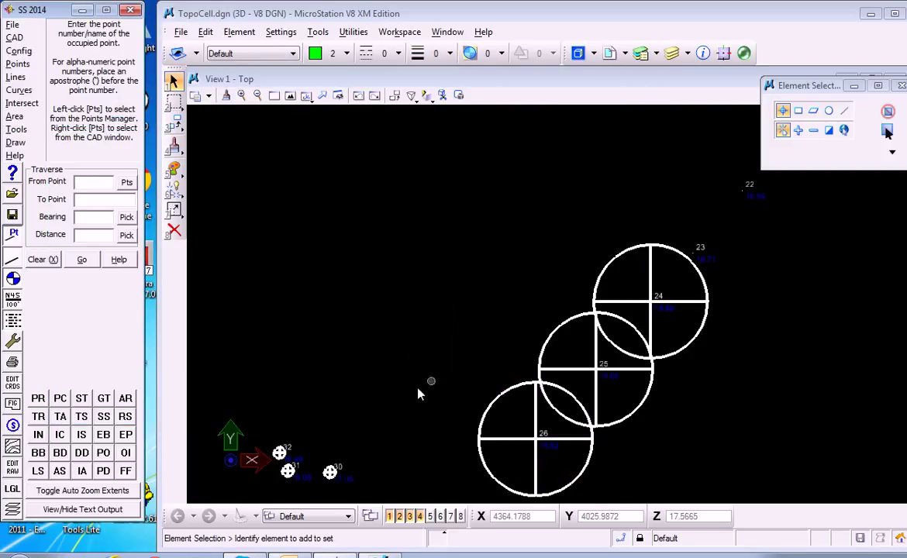
mouse_move(445, 368)
middle_mouse_down()
mouse_move(436, 390)
mouse_move(517, 355)
middle_mouse_up()
scroll(455, 379, "up", 7)
middle_click_drag(433, 405, 580, 362)
scroll(552, 382, "down", 2)
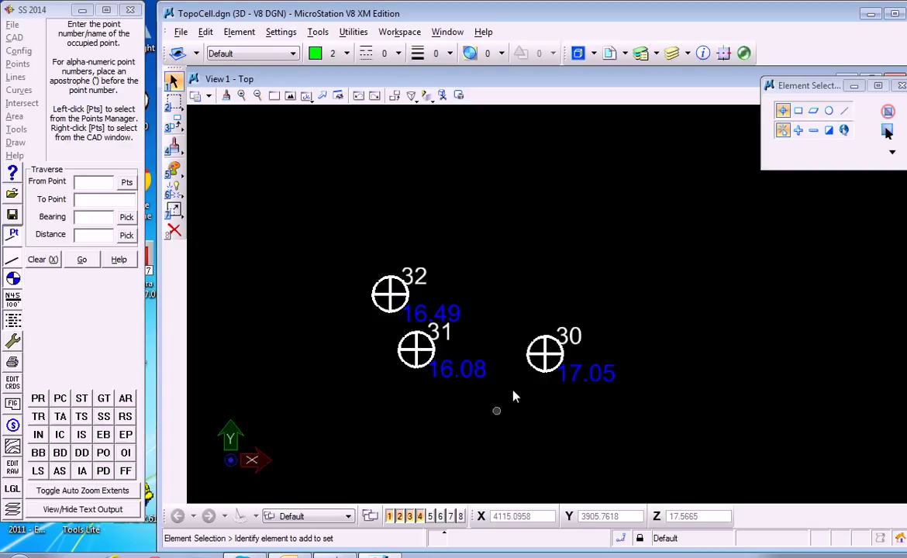
scroll(519, 395, "down", 3)
scroll(585, 404, "up", 3)
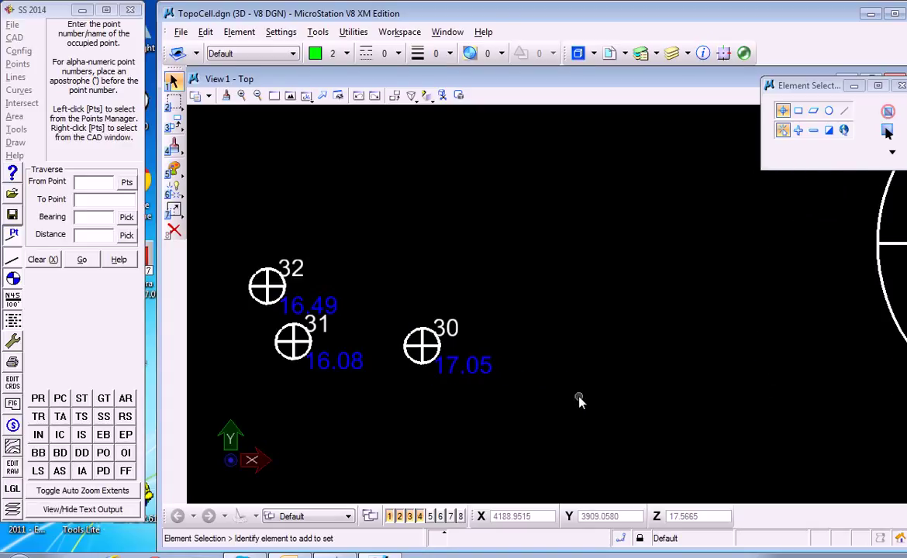